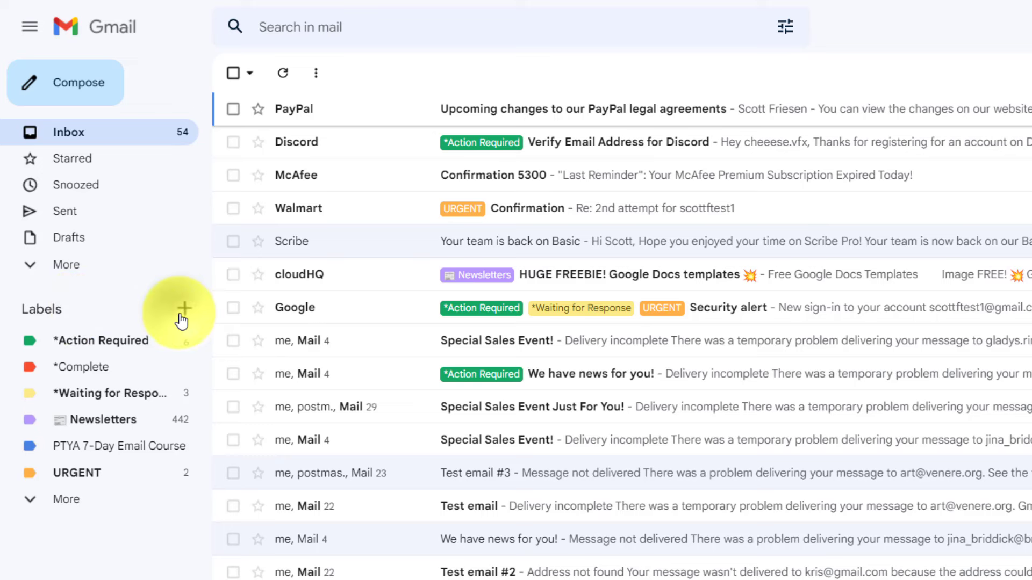
# - Create a new label named 'Manager' through the New label dialog
pyautogui.click(183, 314)
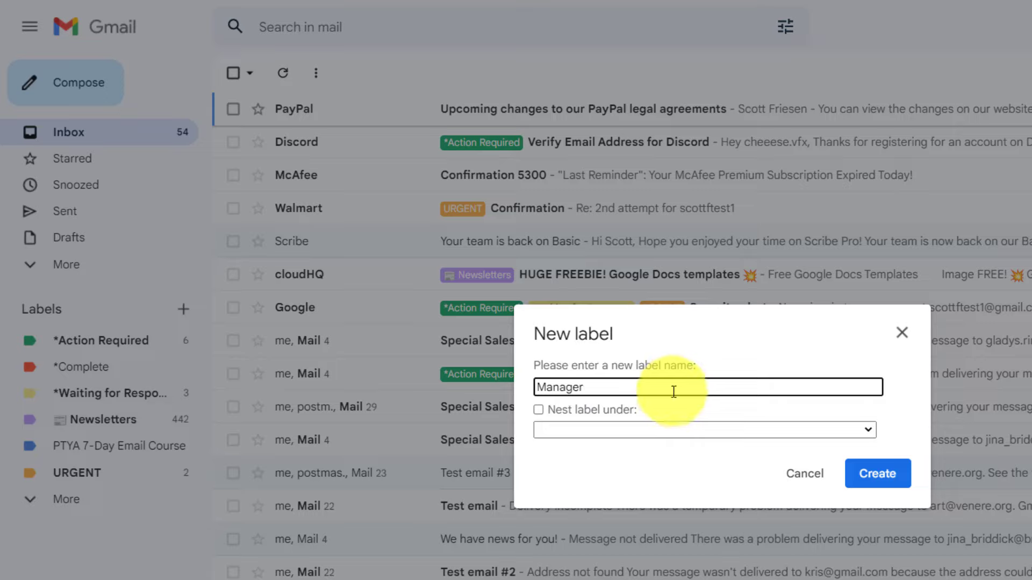
pyautogui.click(607, 416)
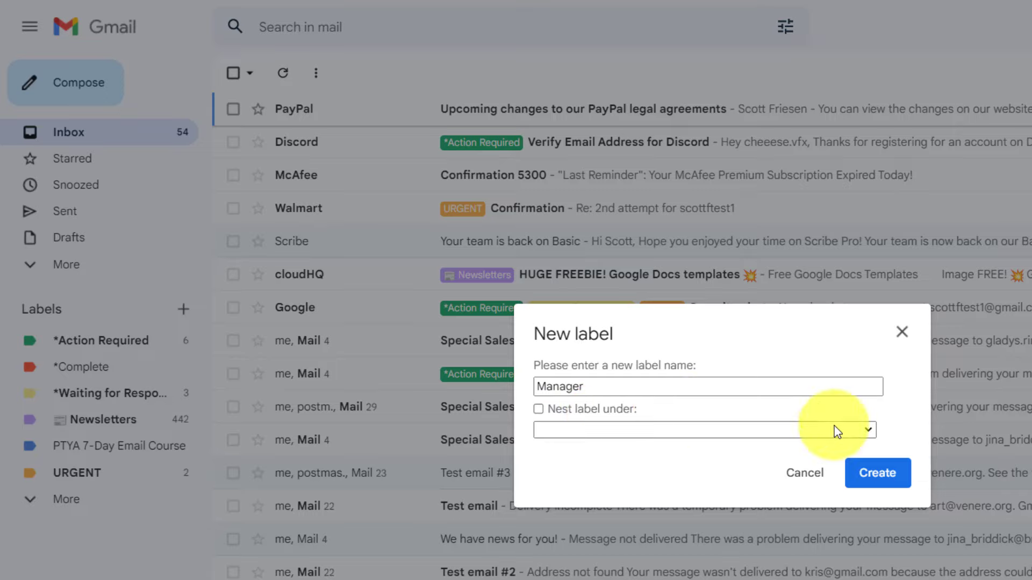
pyautogui.click(878, 474)
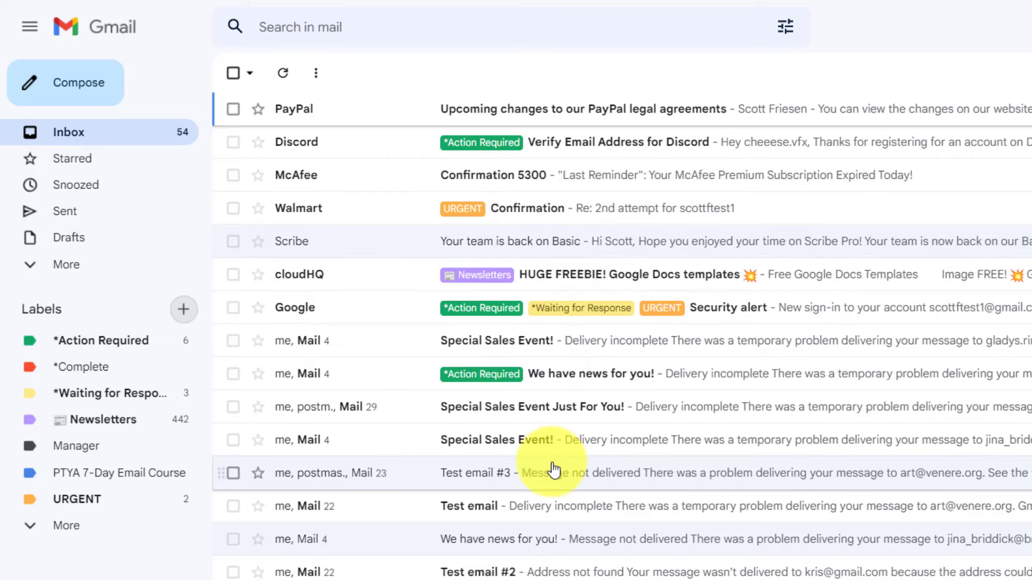
# - Set the Manager label's colour to blue and bring its options menu up again
pyautogui.click(187, 449)
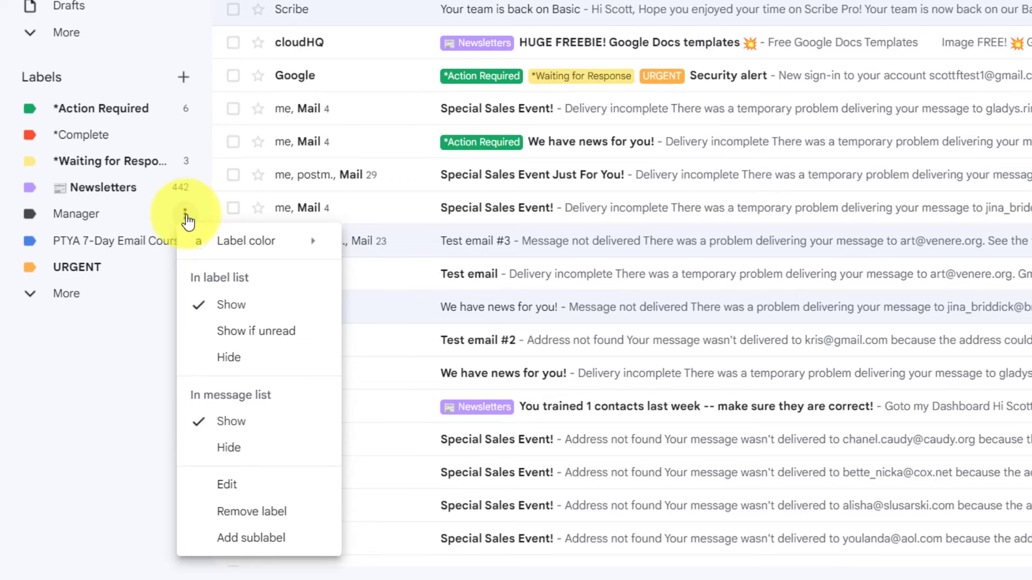
pyautogui.moveTo(273, 256)
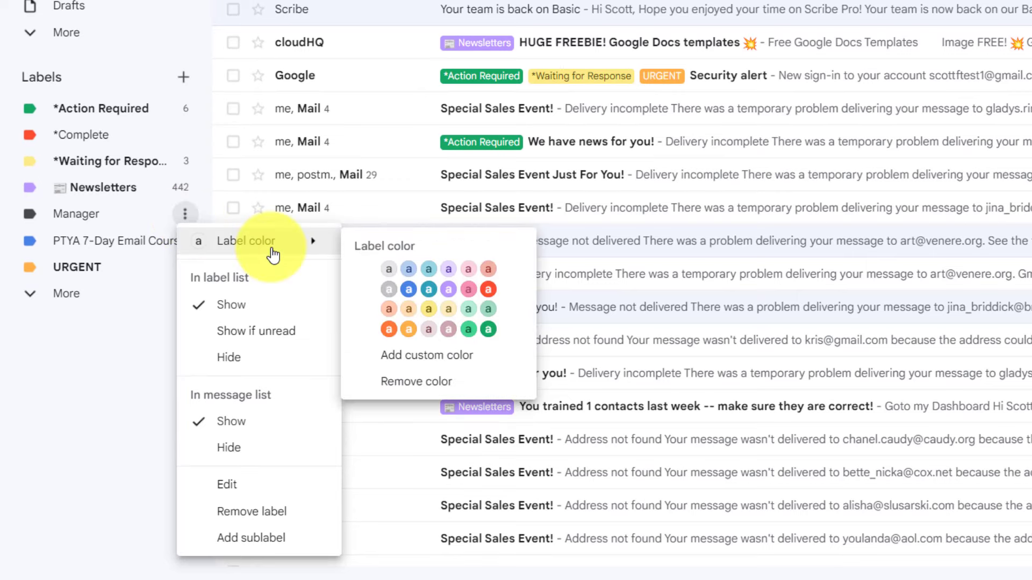
pyautogui.click(409, 291)
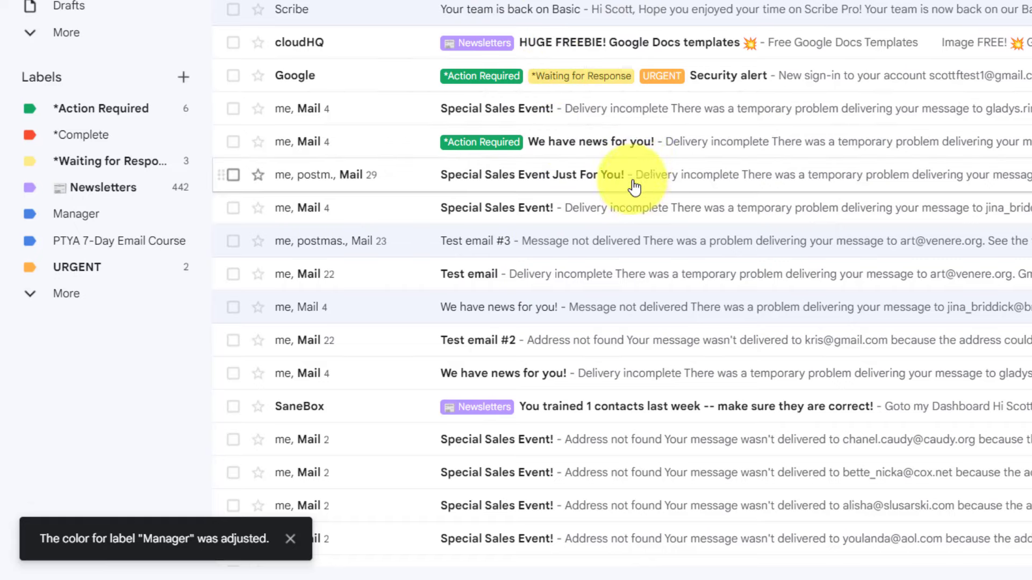
pyautogui.click(185, 215)
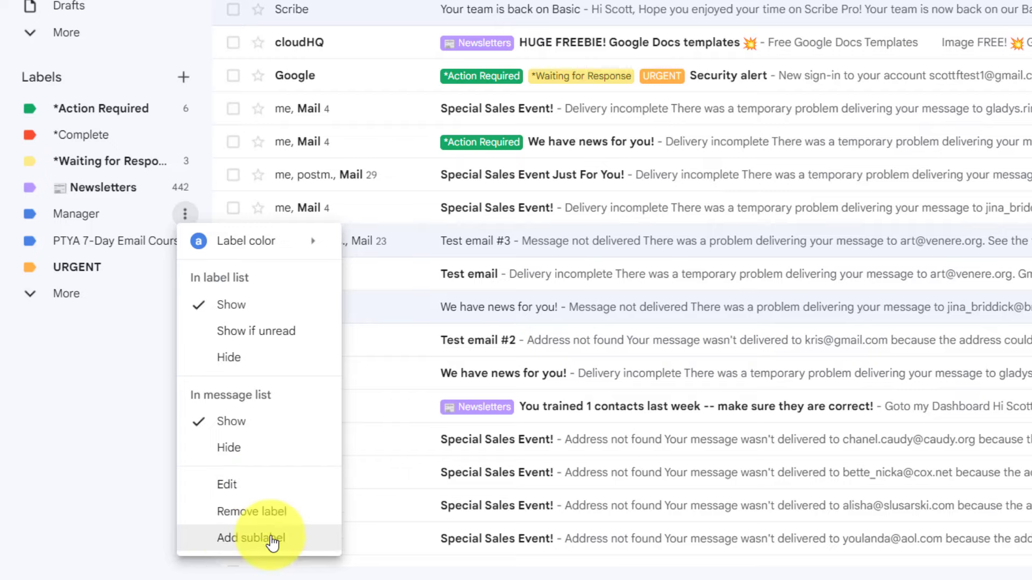
# - Dismiss the Manager label's options menu, leaving the label unchanged
pyautogui.click(82, 470)
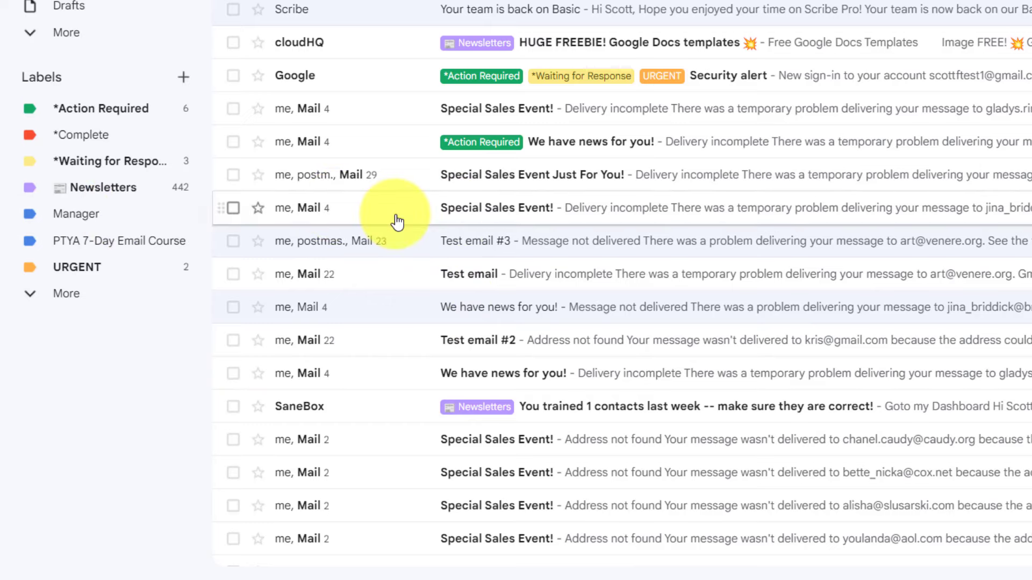
# - Tag 'Special Sales Event!' and 'Test email' with Manager, and move 'We have news for you!' into Manager
pyautogui.moveTo(110, 207); pyautogui.dragTo(369, 212)
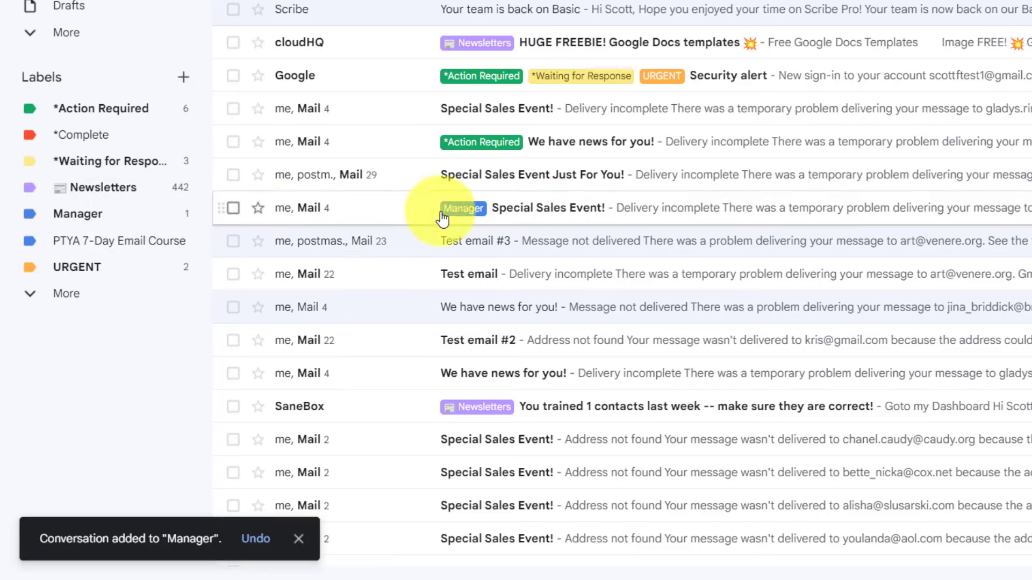
pyautogui.moveTo(143, 217); pyautogui.dragTo(392, 274)
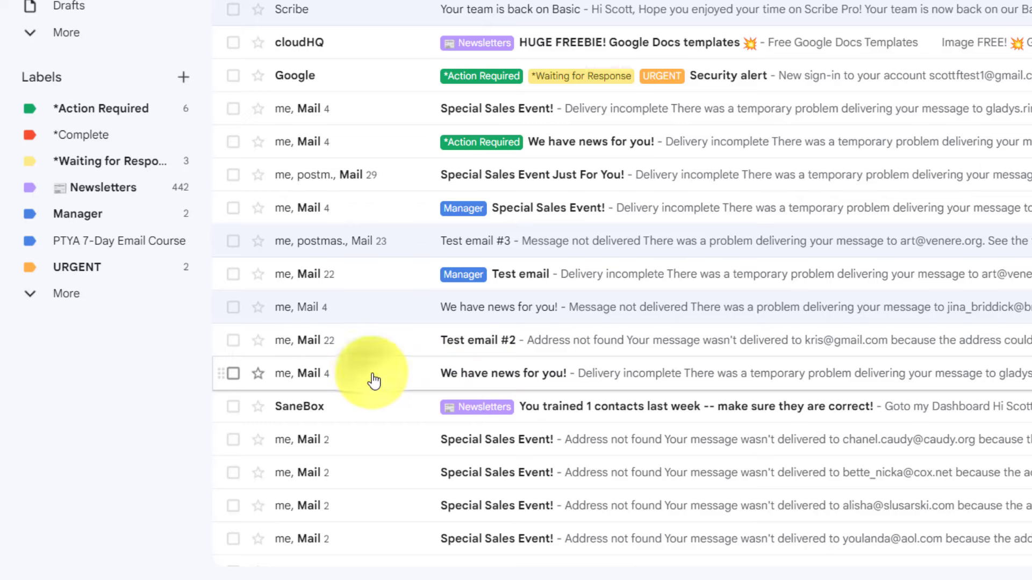
pyautogui.moveTo(374, 380); pyautogui.dragTo(122, 218)
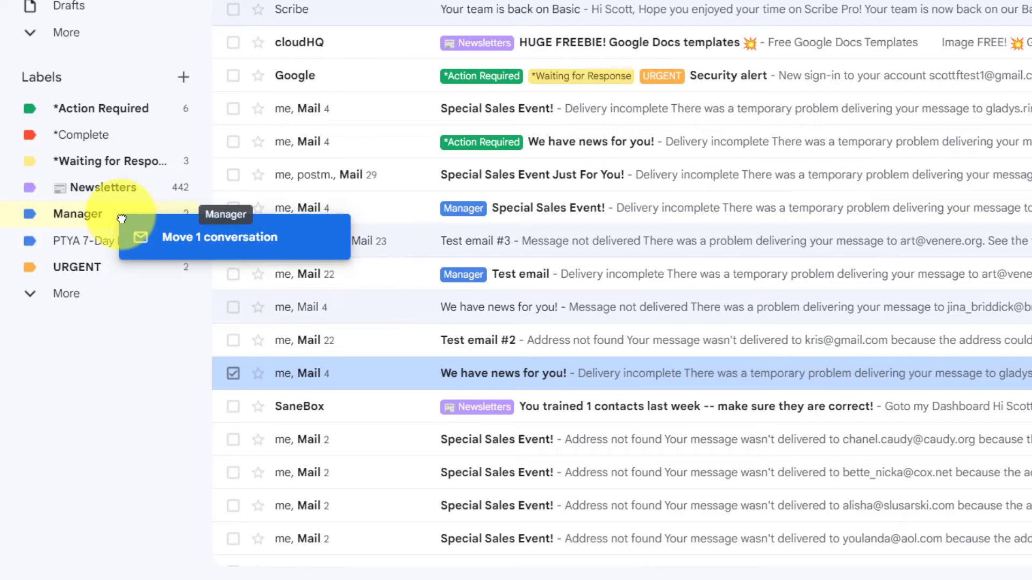
pyautogui.moveTo(122, 218); pyautogui.dragTo(122, 218)
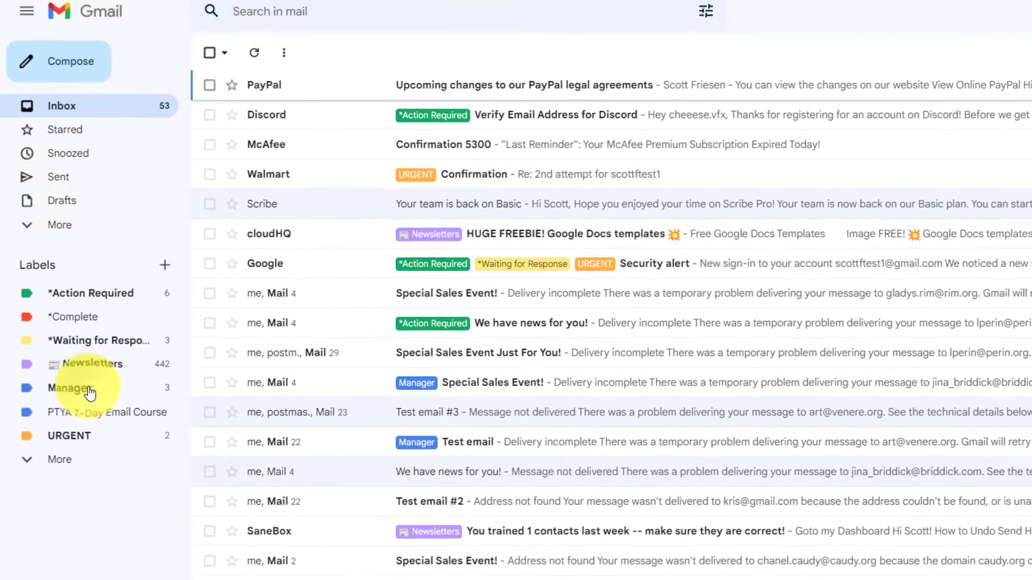
pyautogui.click(89, 394)
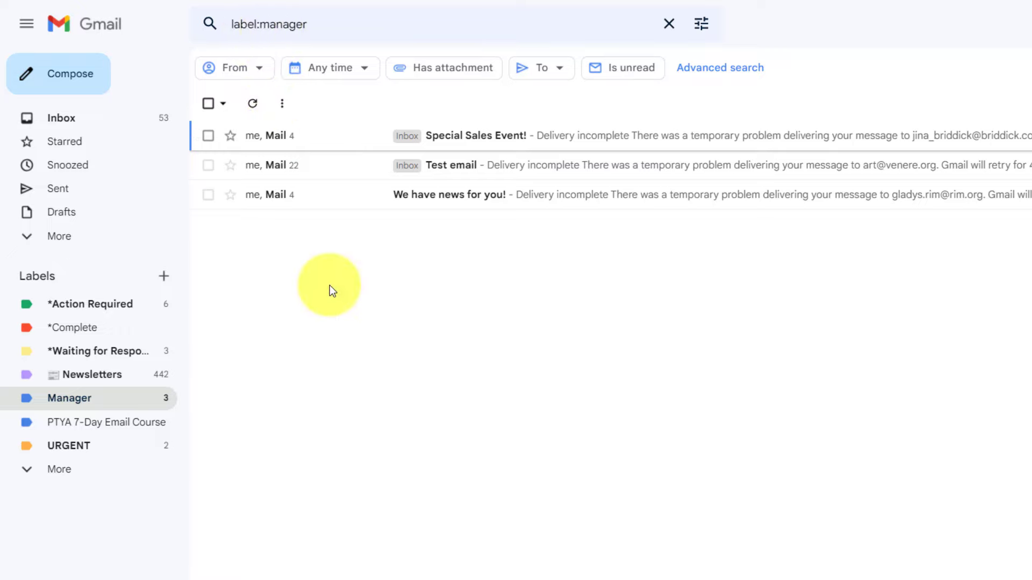
pyautogui.click(329, 142)
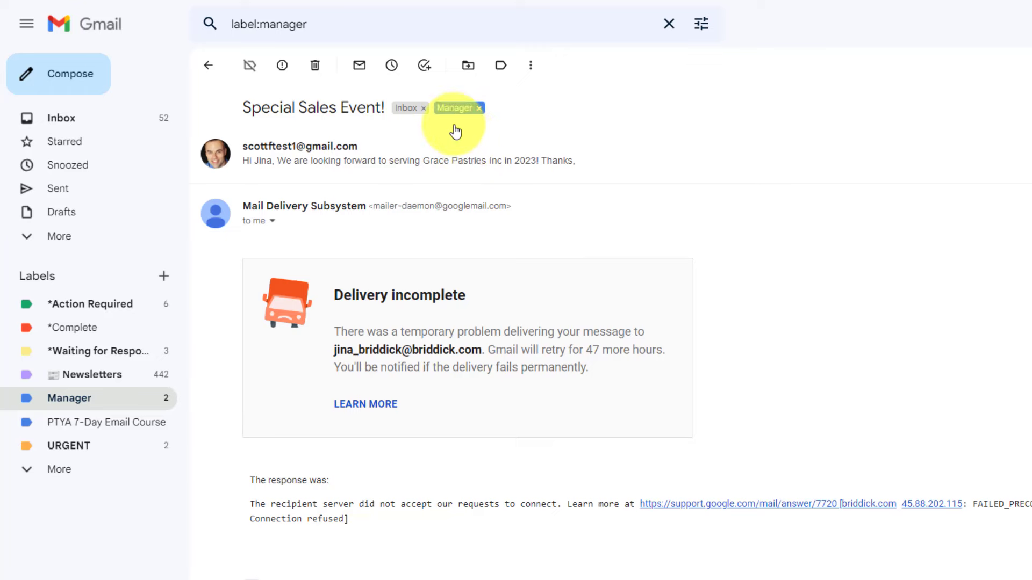
pyautogui.click(141, 120)
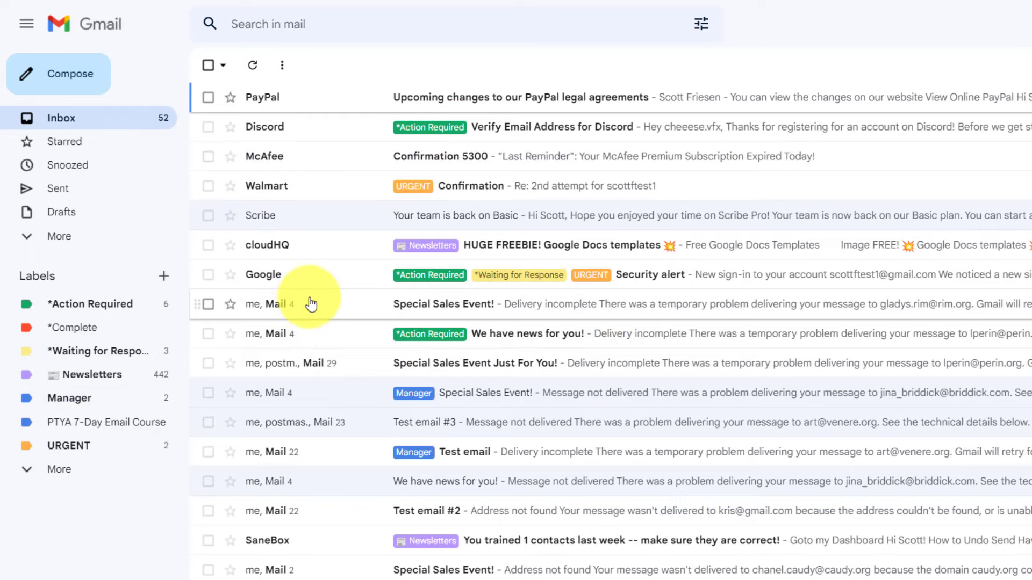
# - Open Scribe's 'Your team is back on Basic' email, label it URGENT, then remove URGENT again
pyautogui.click(328, 222)
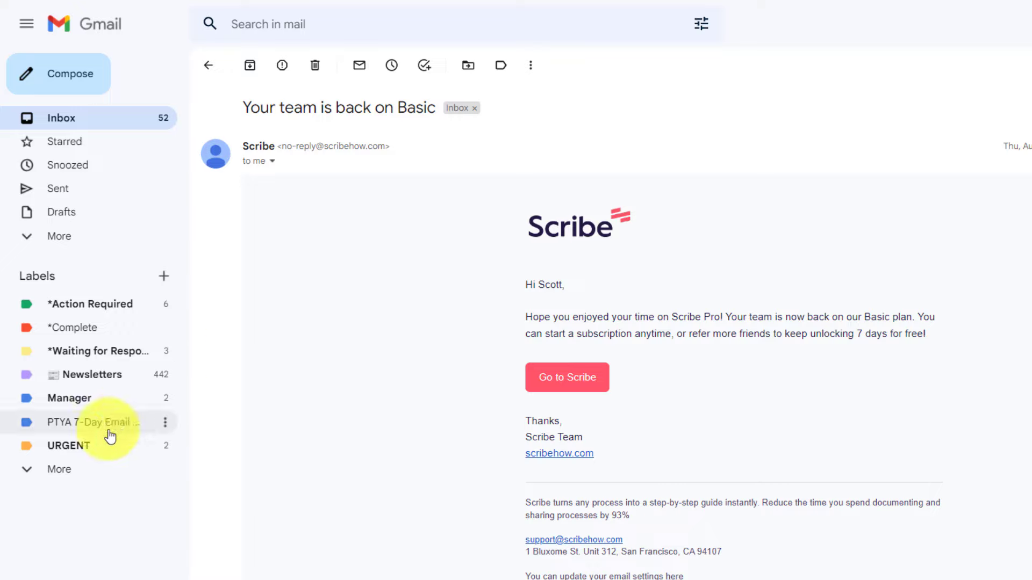
pyautogui.moveTo(73, 448); pyautogui.dragTo(519, 112)
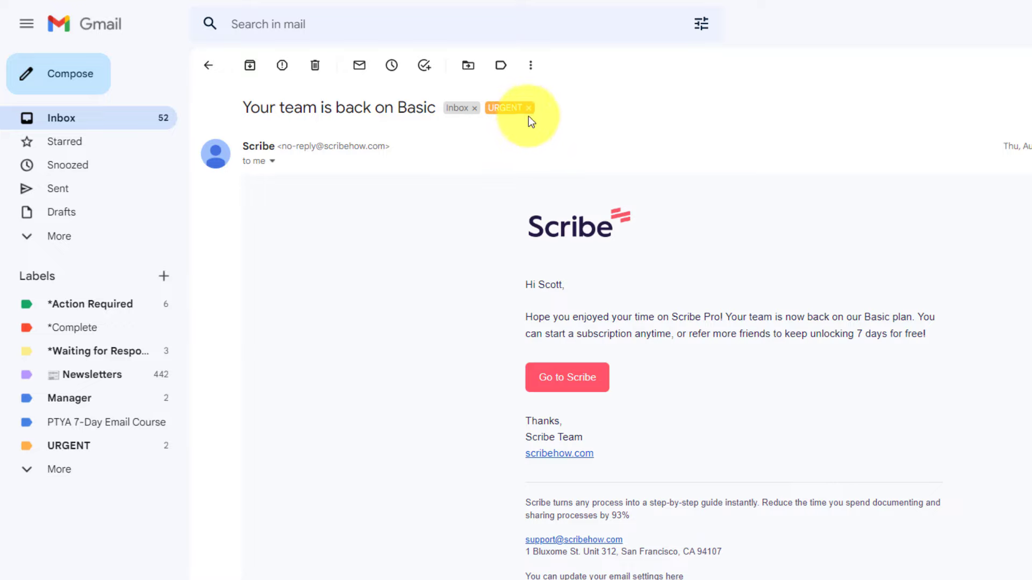
pyautogui.click(530, 113)
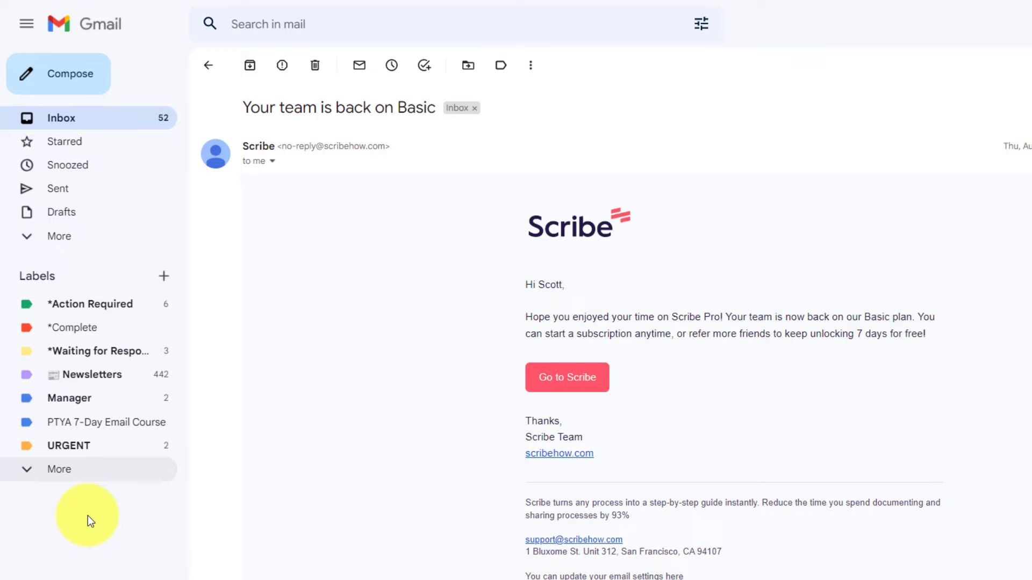
# - Apply the URGENT label to the open Scribe email
pyautogui.click(501, 68)
pyautogui.scroll(-3, 588, 218)
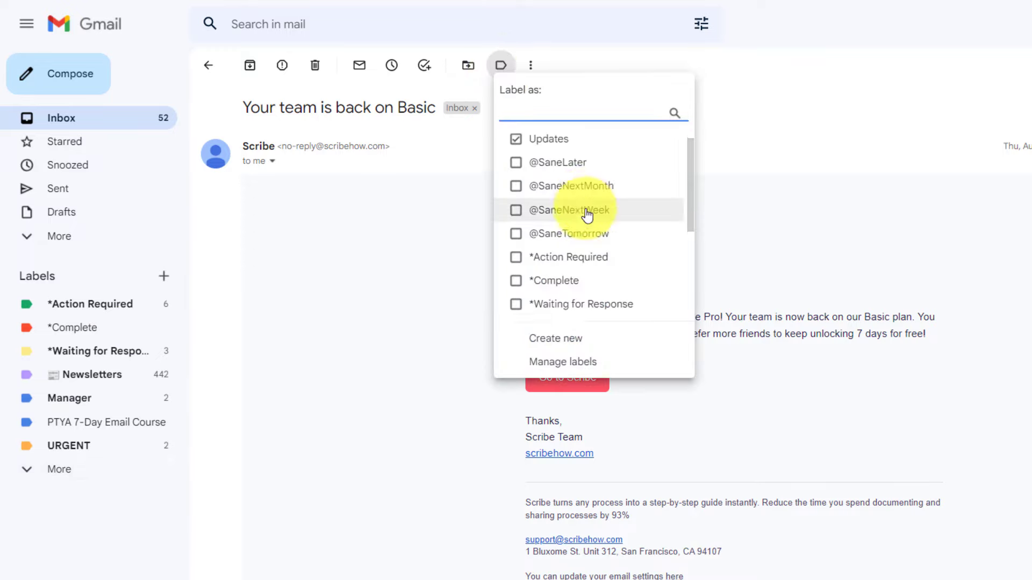
pyautogui.scroll(3, 591, 269)
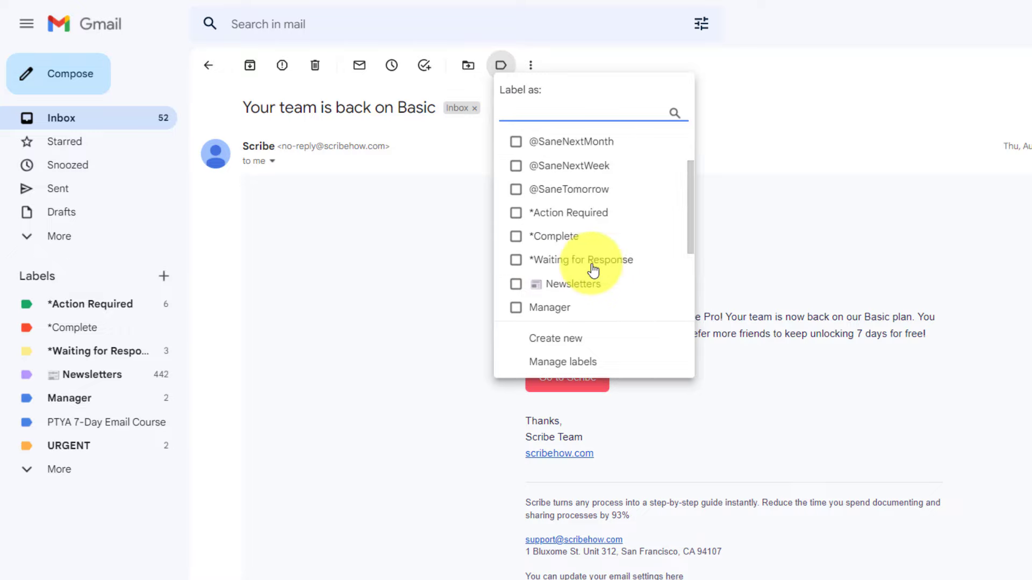
pyautogui.scroll(-3, 507, 243)
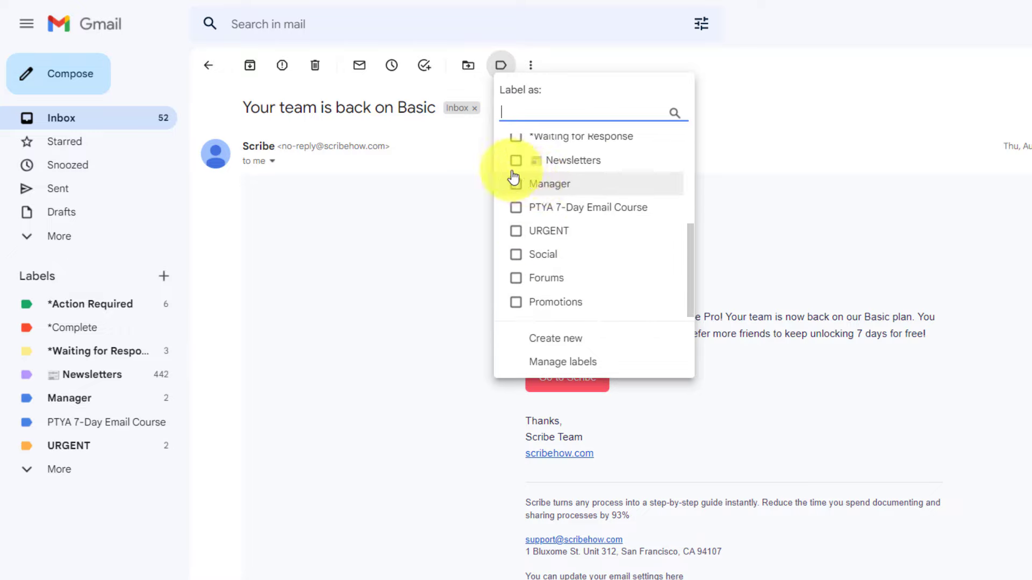
pyautogui.scroll(3, 591, 285)
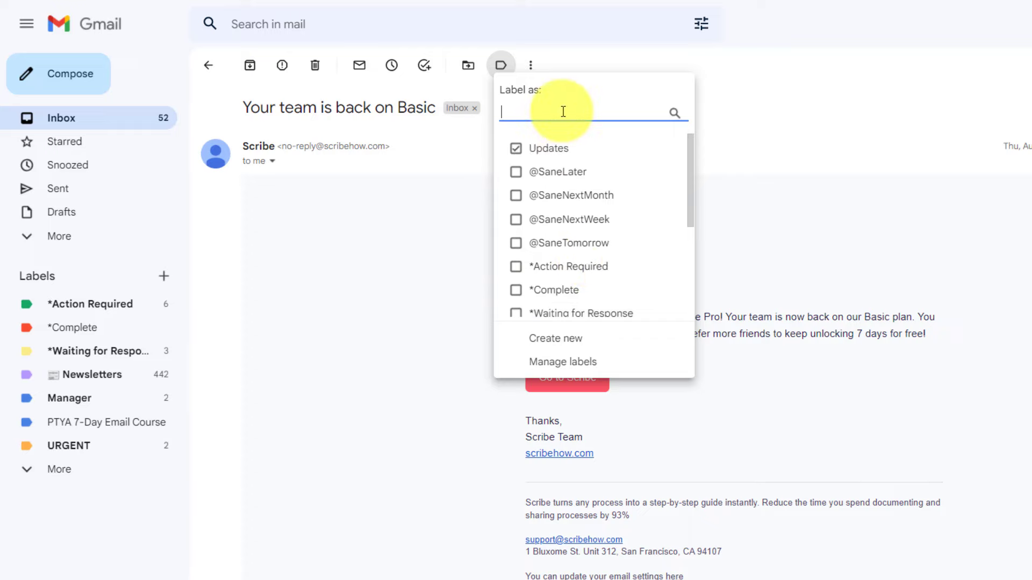
pyautogui.write('ur')
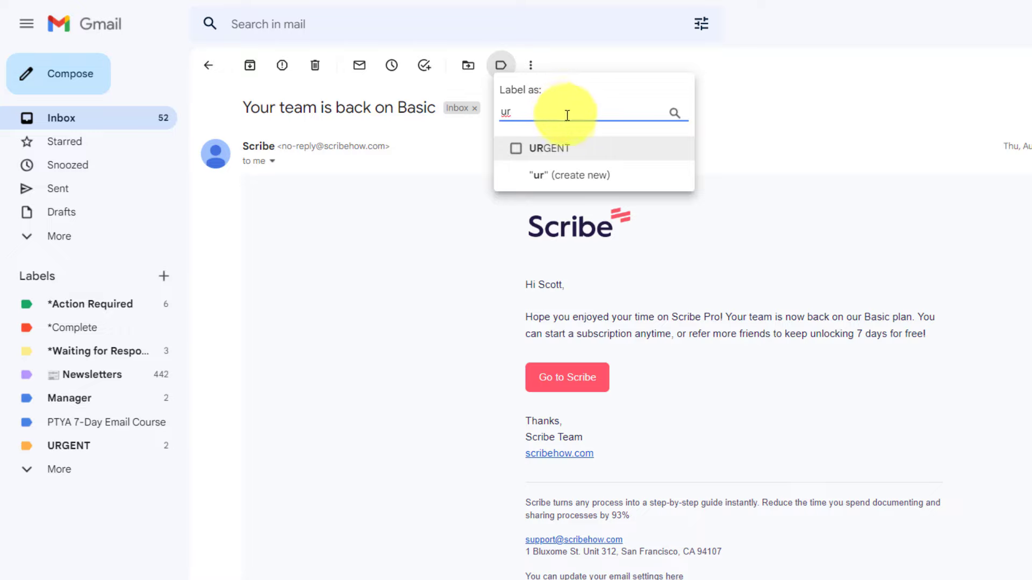
pyautogui.click(515, 150)
pyautogui.click(542, 175)
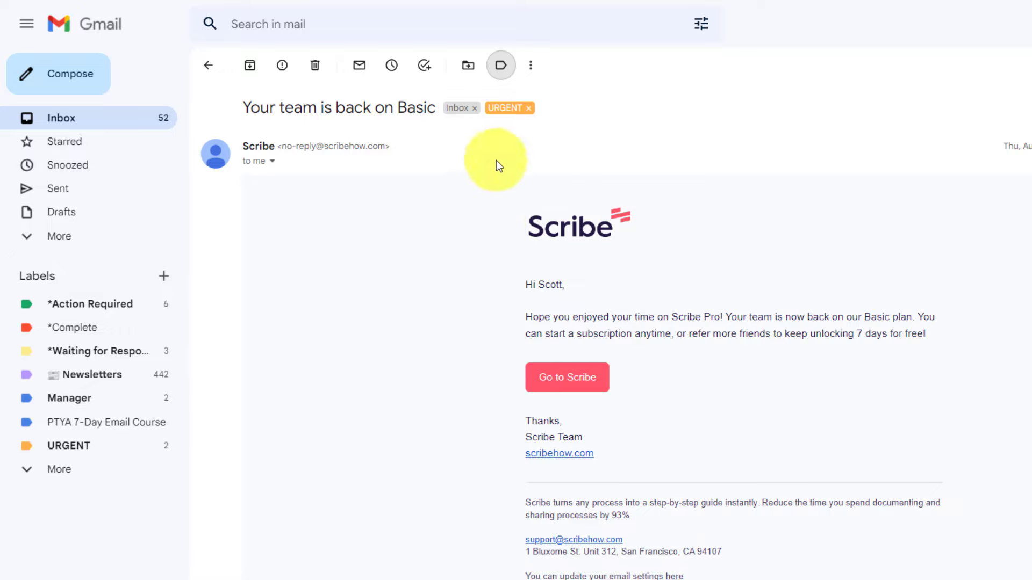
# - Add the Manager and Newsletters labels to the same email
pyautogui.click(500, 65)
pyautogui.scroll(-3, 591, 188)
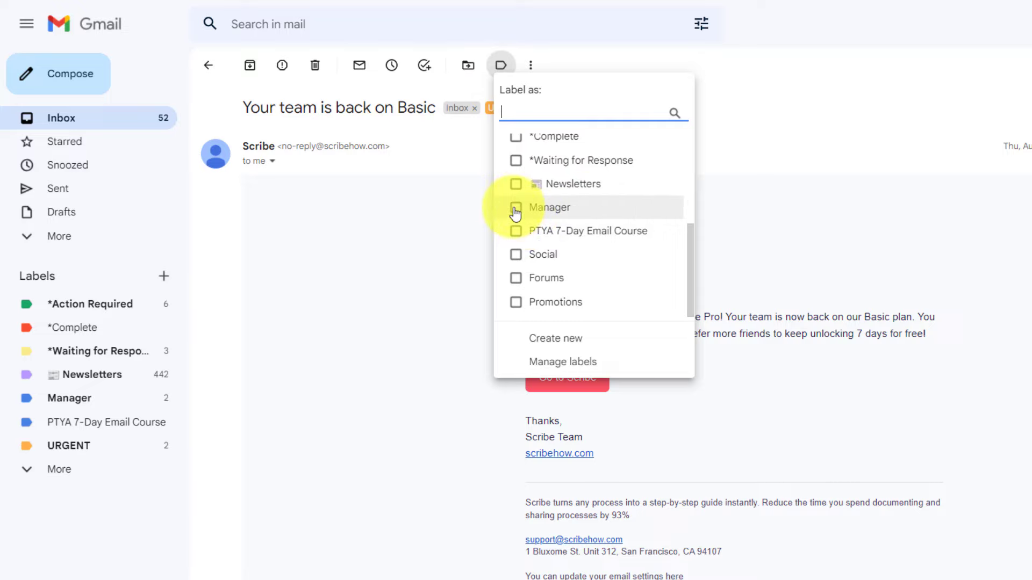
pyautogui.click(516, 209)
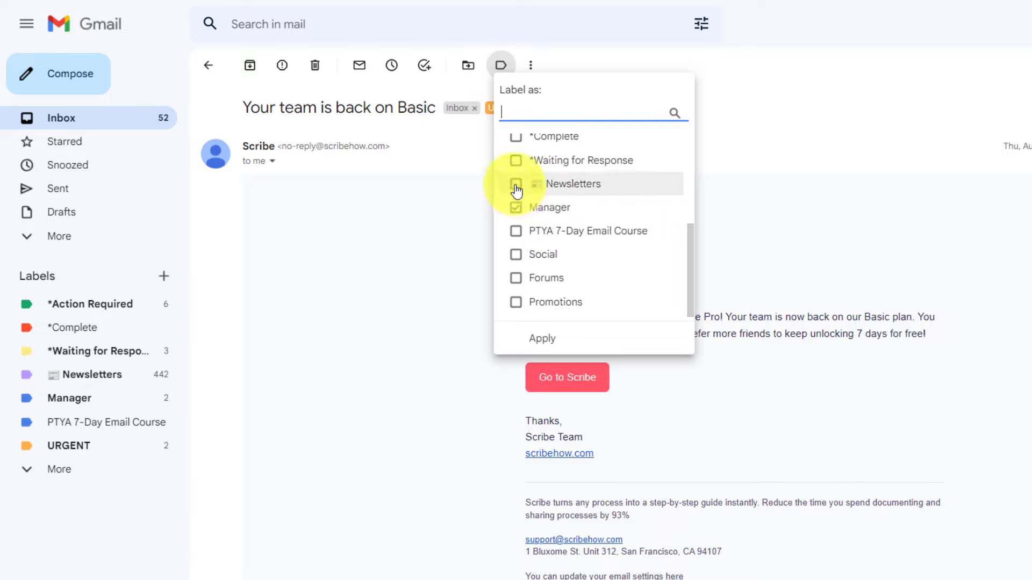
pyautogui.click(516, 184)
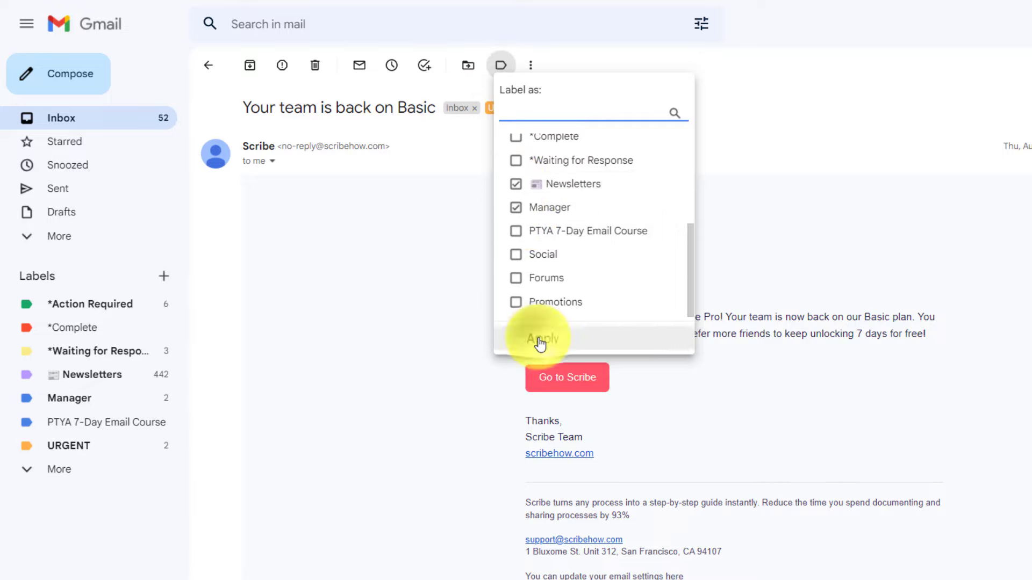
pyautogui.click(538, 338)
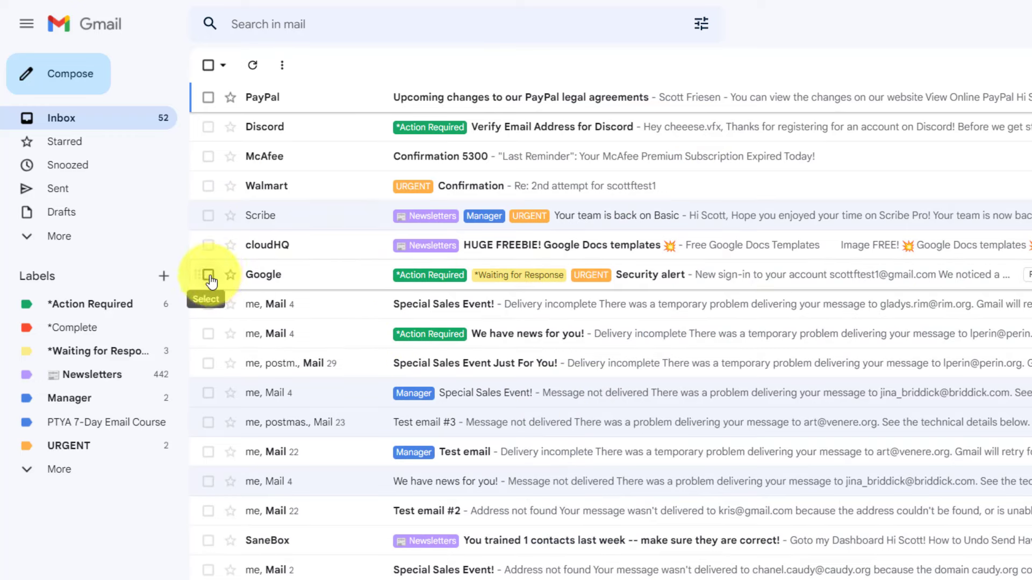
# - Select the three Special Sales Event emails and 'We have news for you!', and label them Manager
pyautogui.click(208, 305)
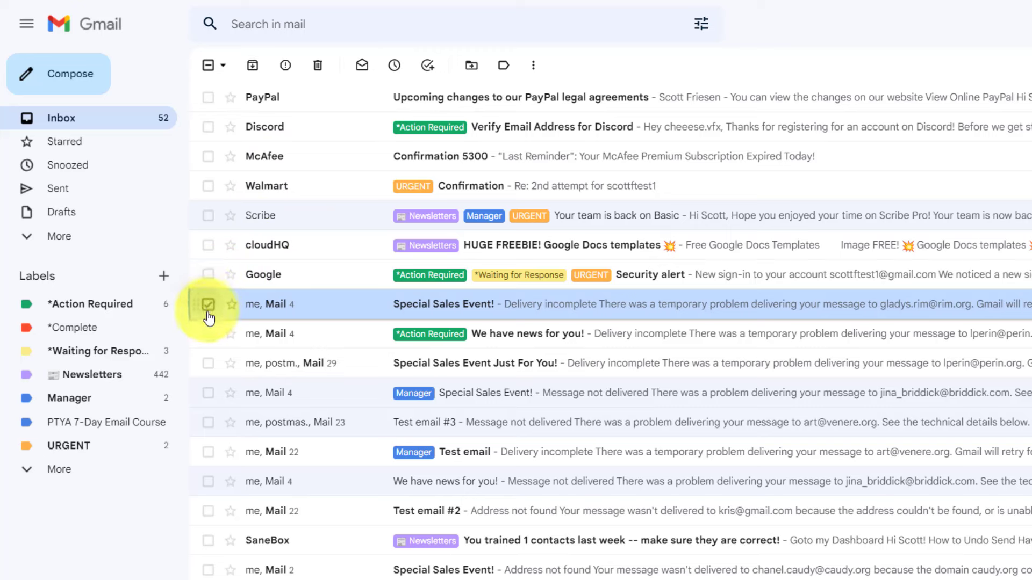
pyautogui.click(208, 334)
pyautogui.click(208, 364)
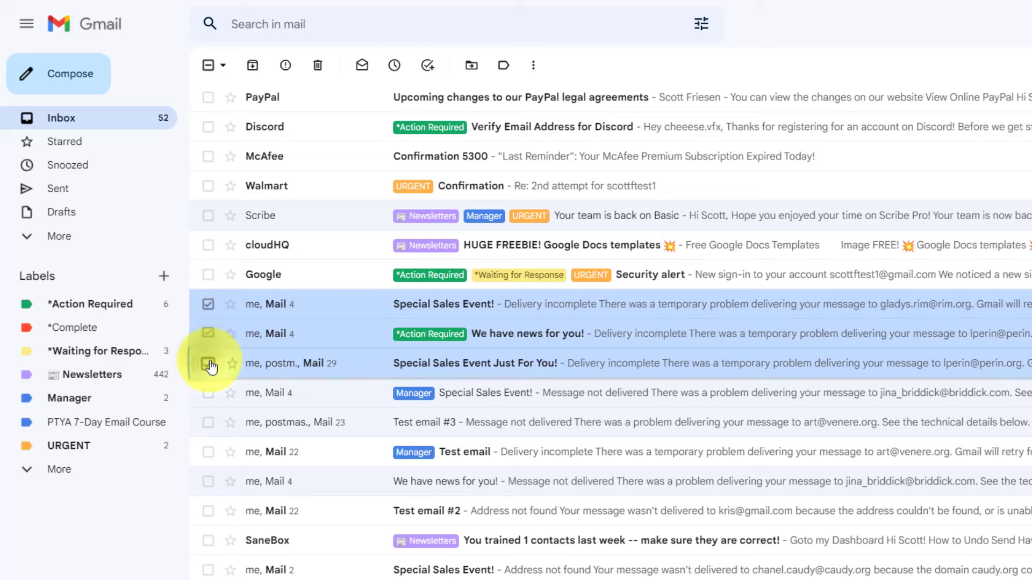
pyautogui.click(208, 570)
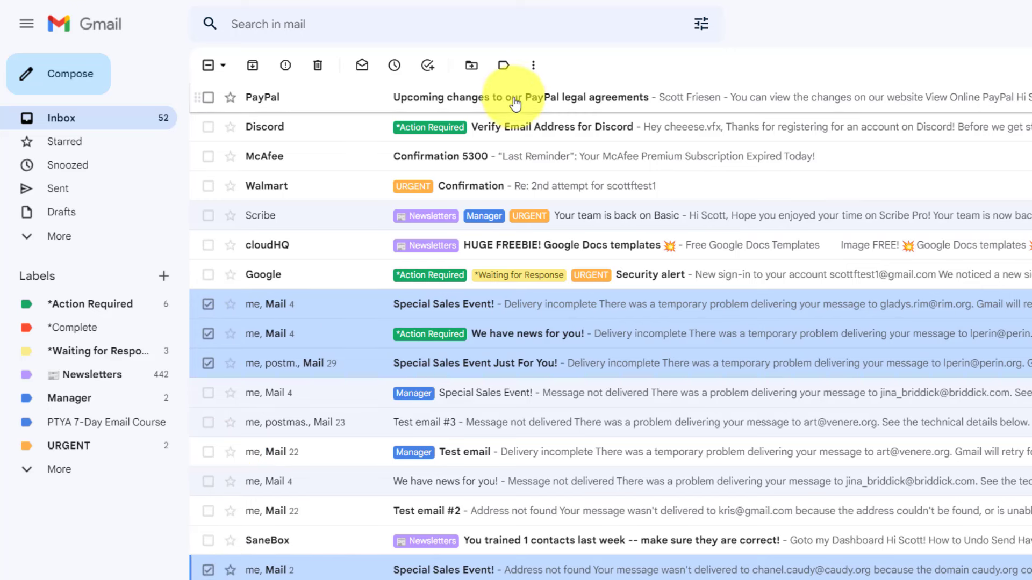
pyautogui.click(506, 68)
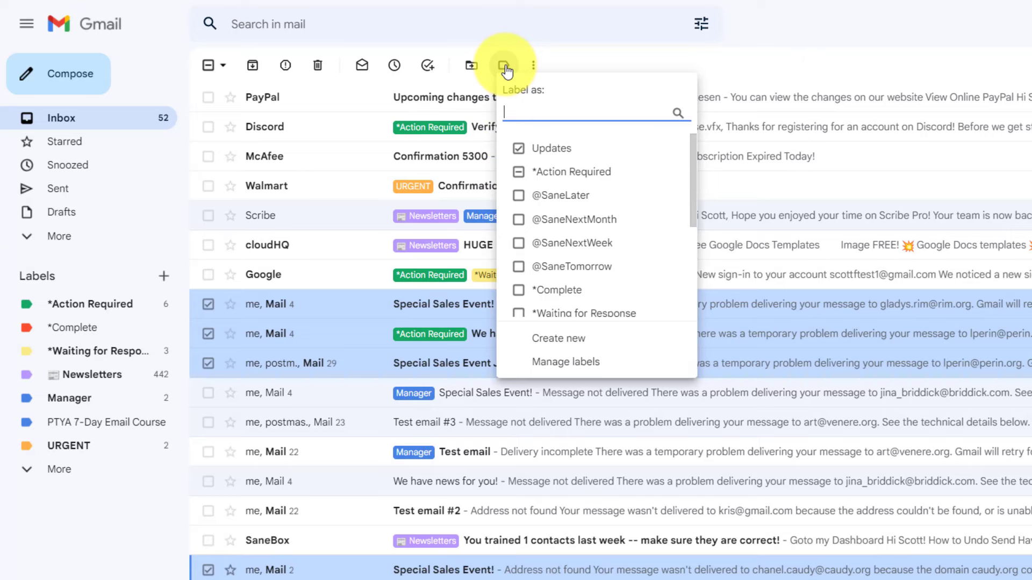
pyautogui.write('man')
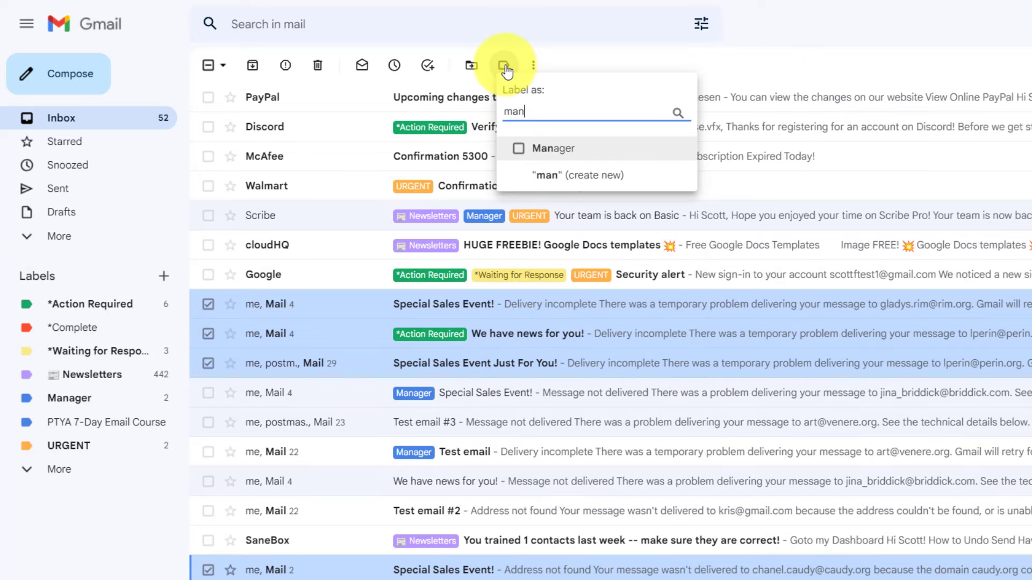
pyautogui.click(519, 149)
pyautogui.click(543, 174)
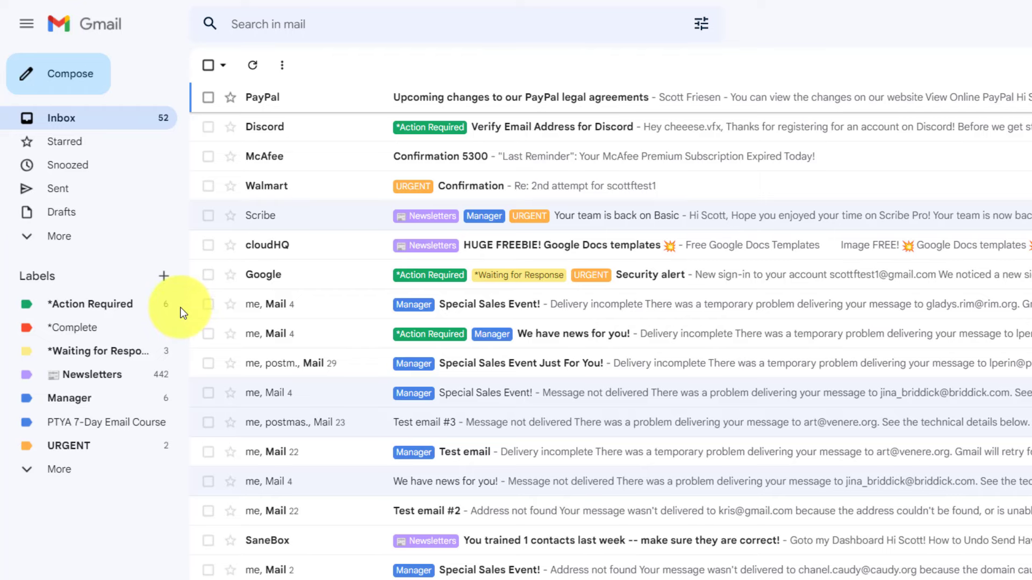
# - Show the emails labelled *Action Required, and open then close the results' sort options
pyautogui.click(83, 301)
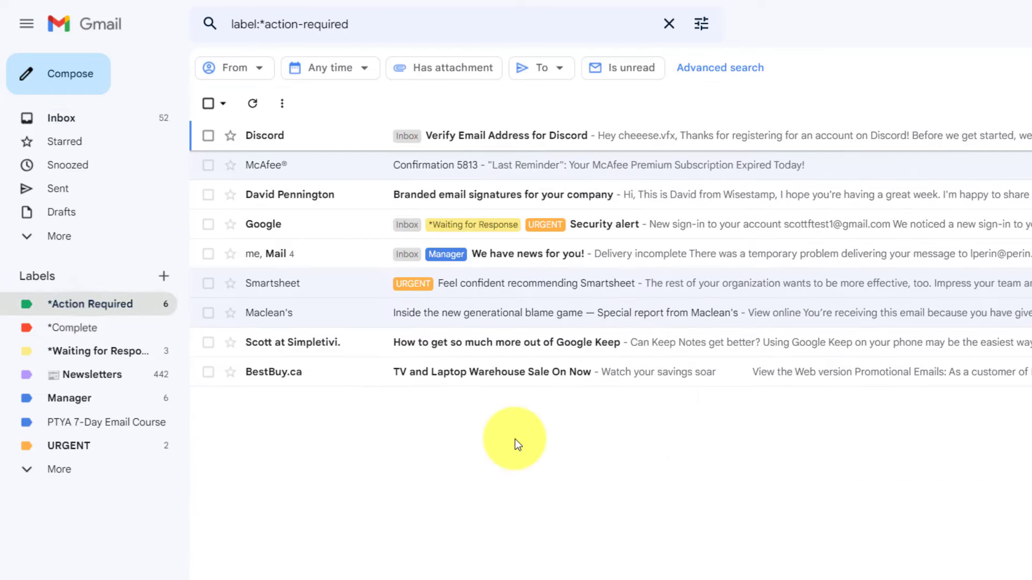
pyautogui.click(999, 105)
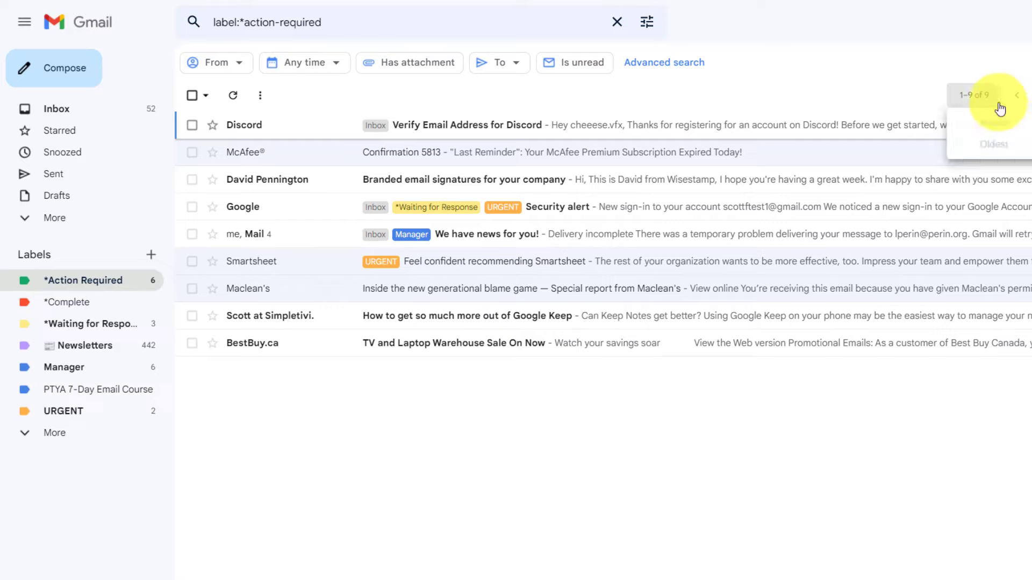
pyautogui.click(997, 102)
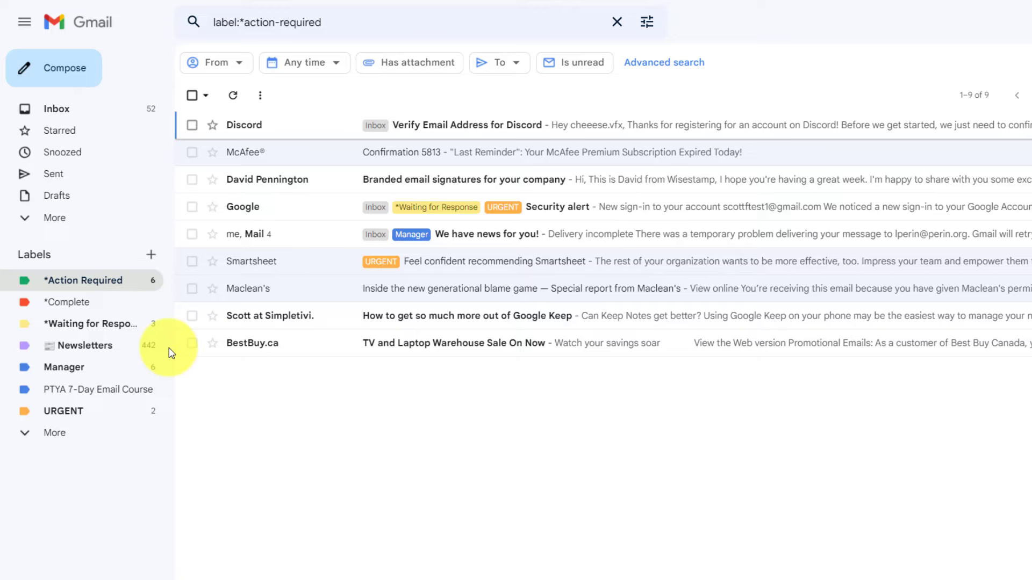
# - Create a 'Golf Digest' label nested under the Newsletters parent label
pyautogui.click(152, 256)
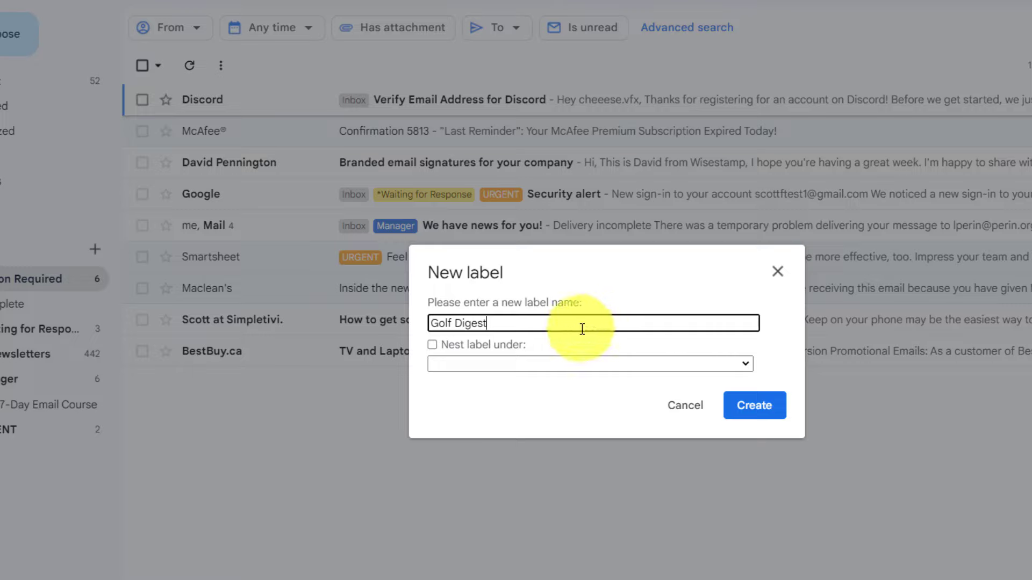
pyautogui.click(433, 345)
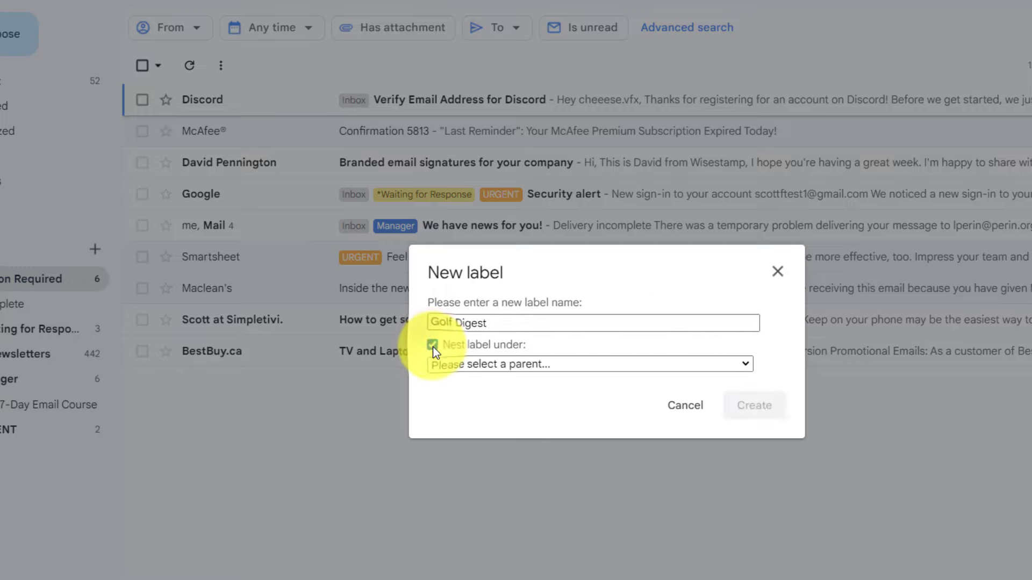
pyautogui.click(549, 363)
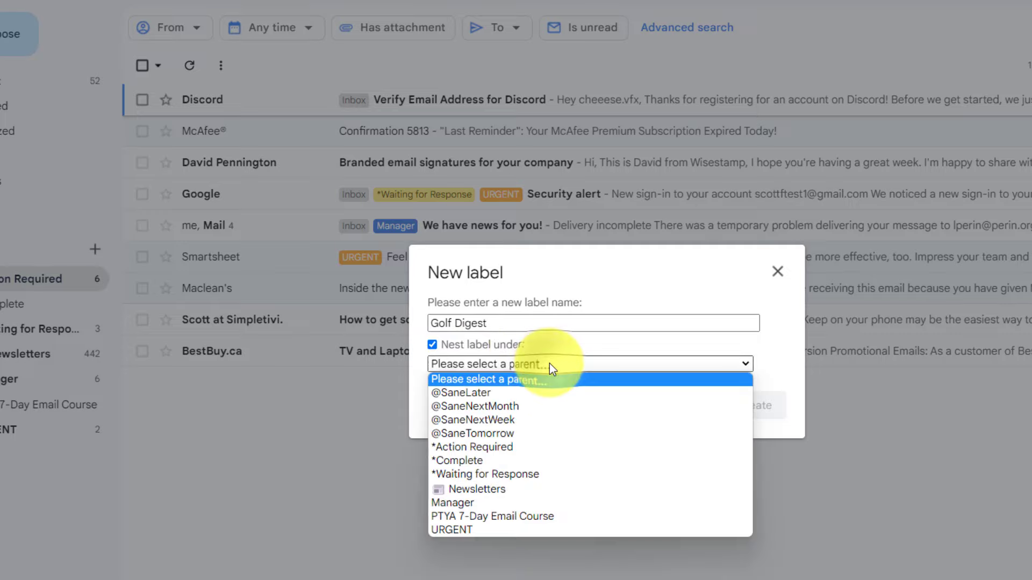
pyautogui.click(487, 489)
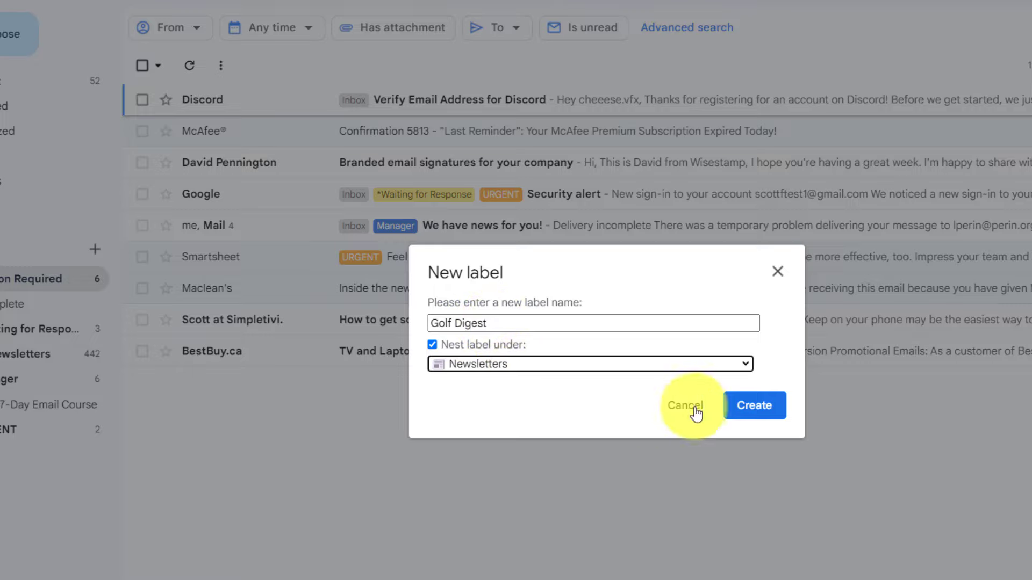
pyautogui.click(763, 408)
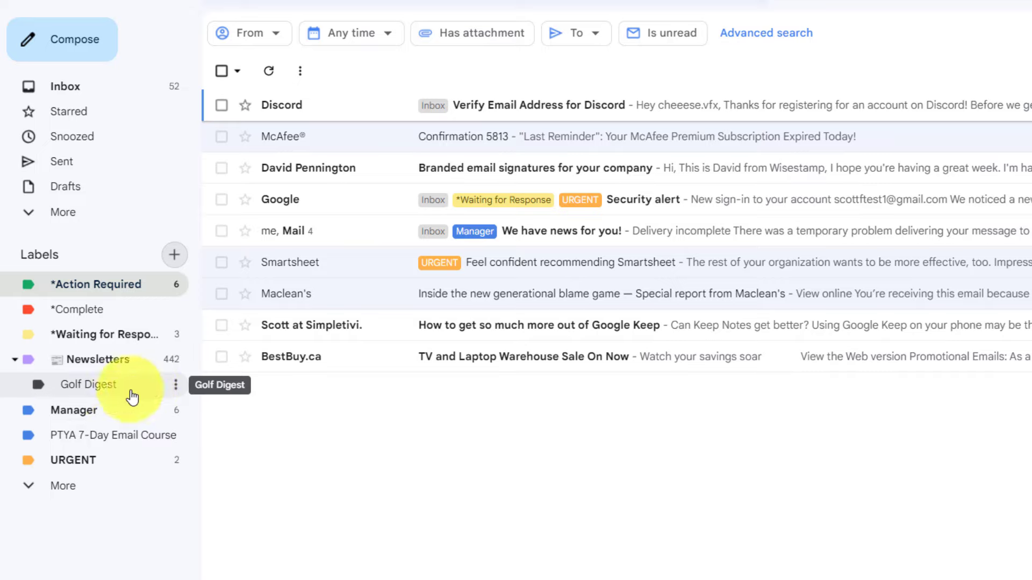
# - Collapse and re-expand Newsletters to confirm Golf Digest beneath it, then go back to the Inbox
pyautogui.click(15, 360)
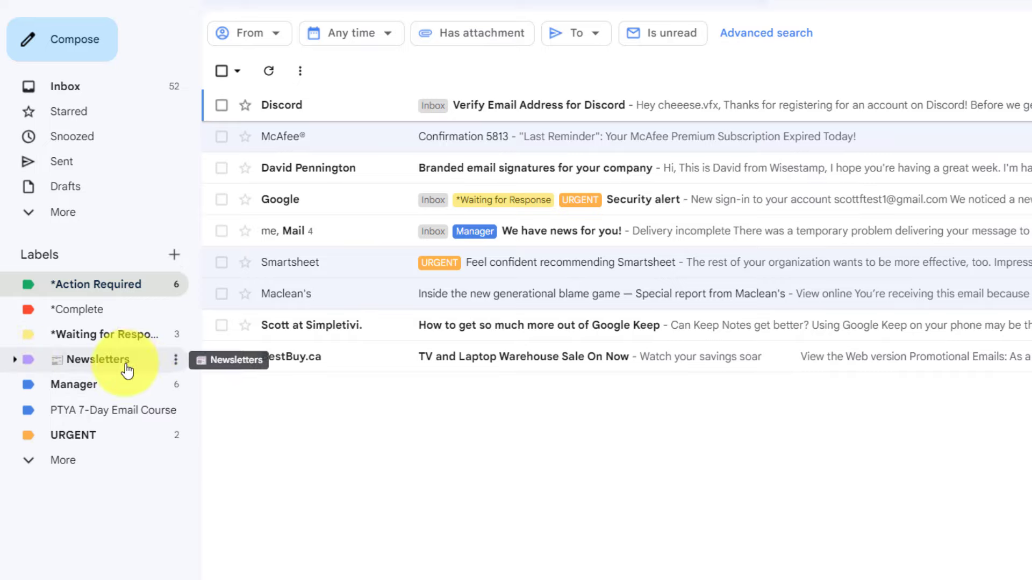
pyautogui.click(15, 359)
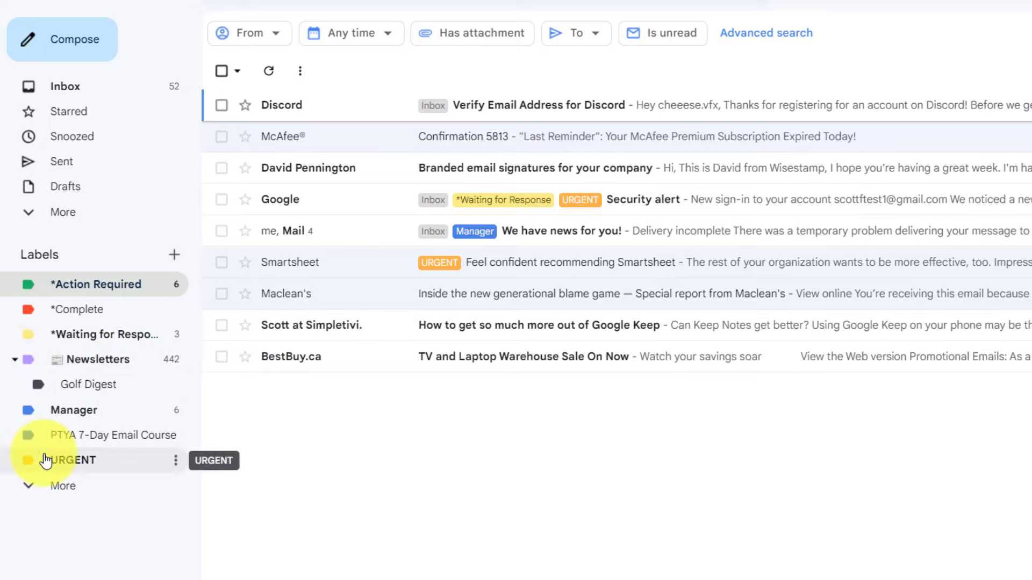
pyautogui.click(93, 91)
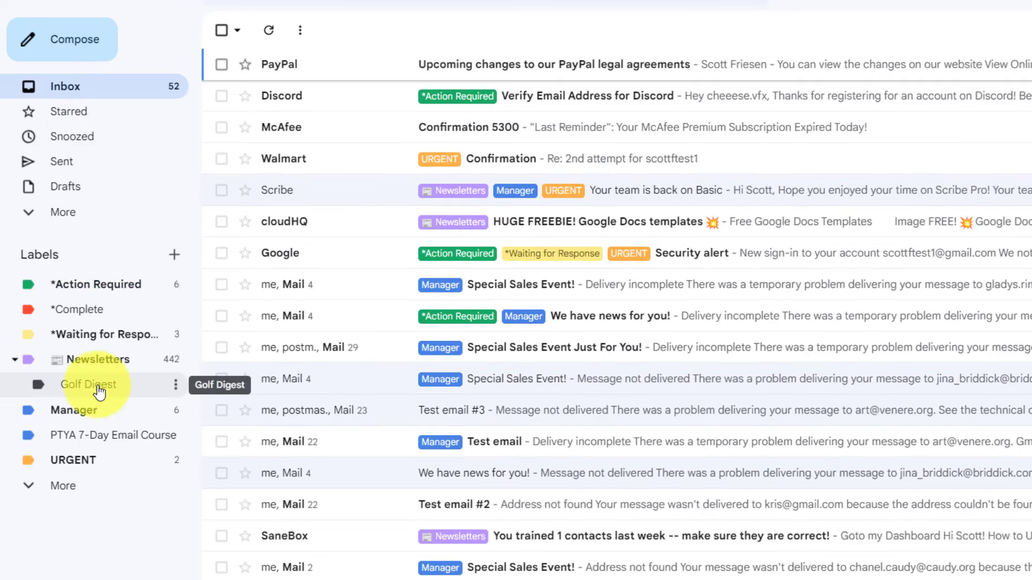
# - Apply the Golf Digest label to Test email #2, then open that message
pyautogui.moveTo(99, 392); pyautogui.dragTo(355, 507)
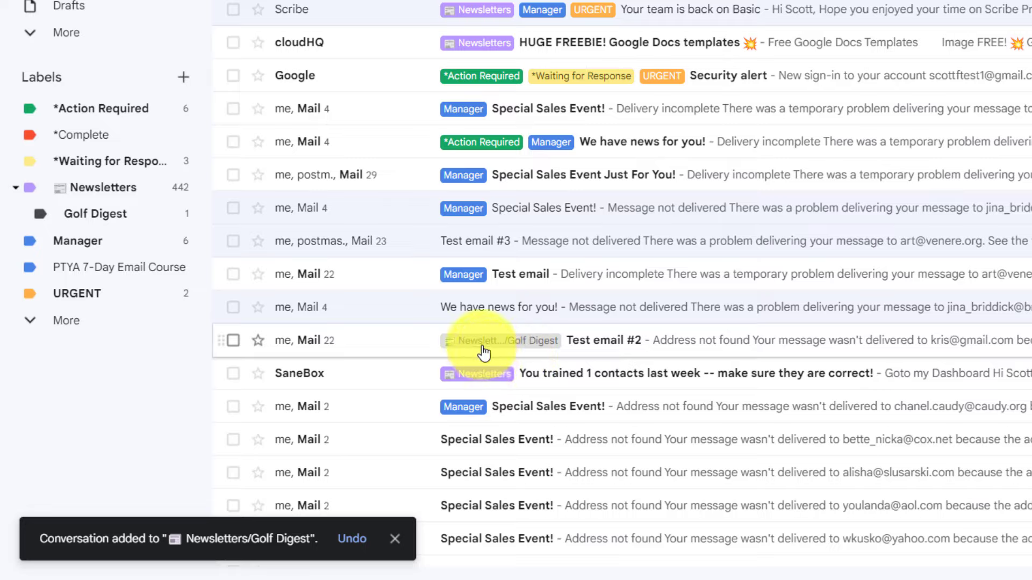
pyautogui.click(398, 348)
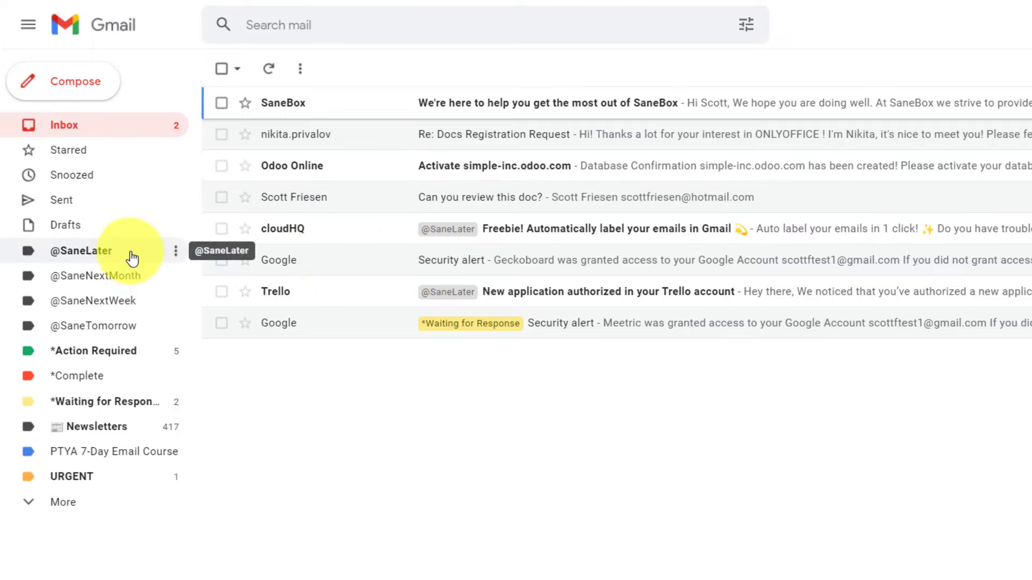
pyautogui.click(132, 259)
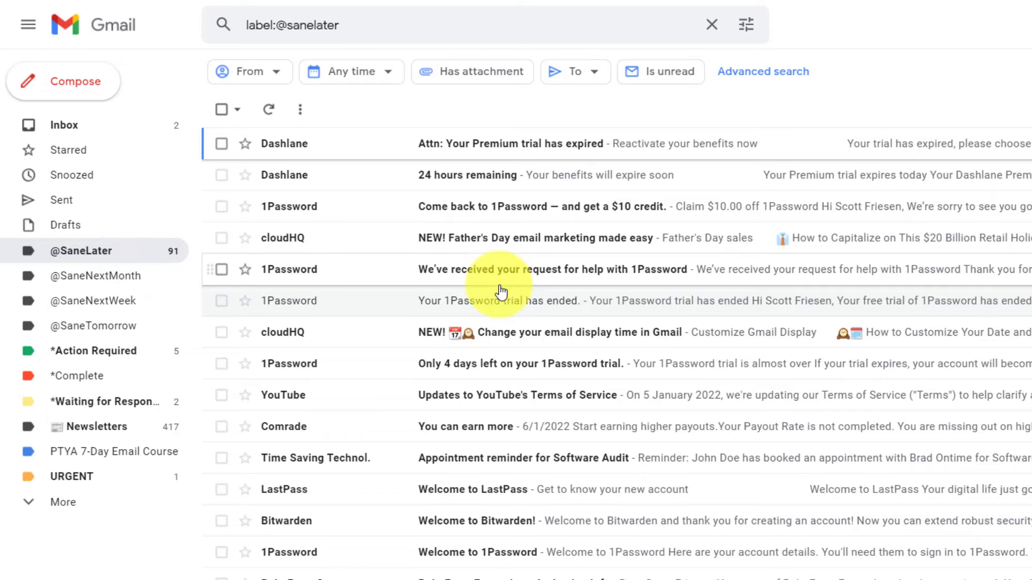
pyautogui.click(111, 129)
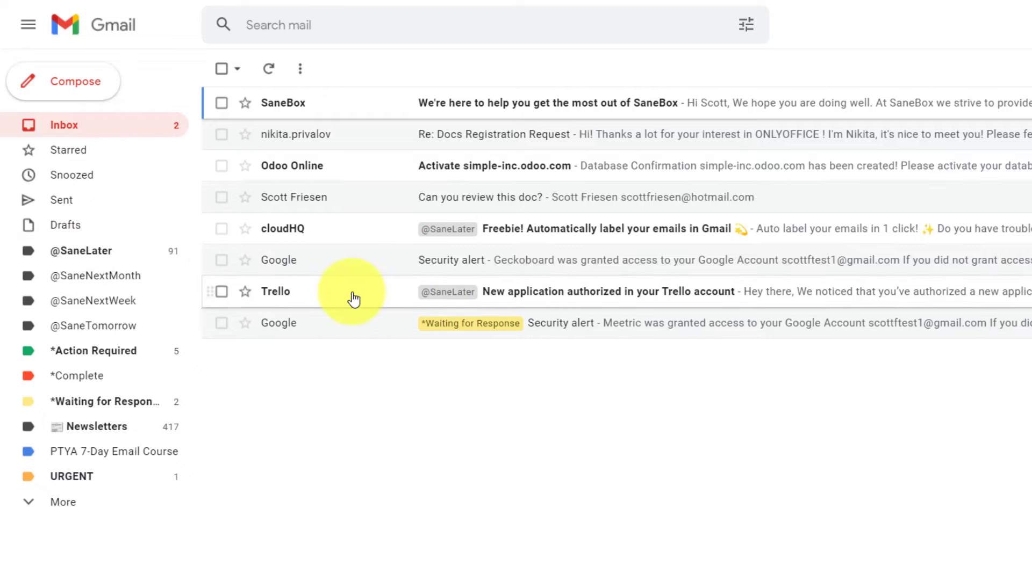
pyautogui.moveTo(358, 296); pyautogui.dragTo(90, 252)
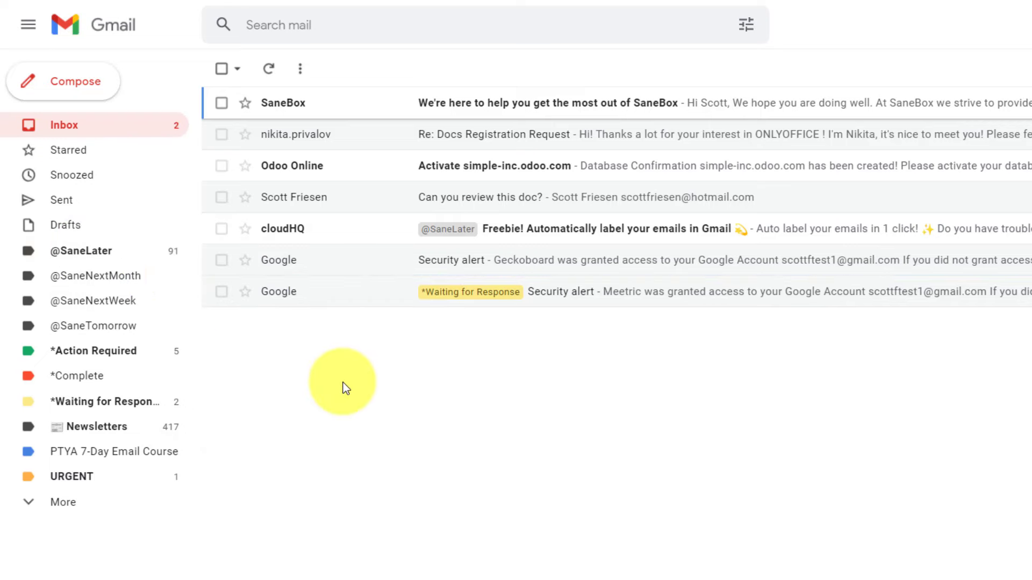